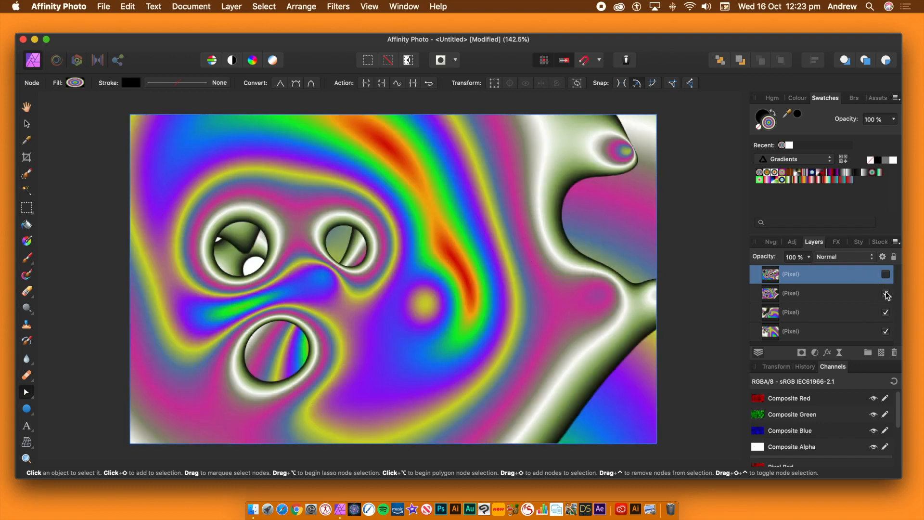
# Step: Check the earlier designs by toggling the pixel layers' visibility, and leave all pixel layers visible
pyautogui.click(886, 313)
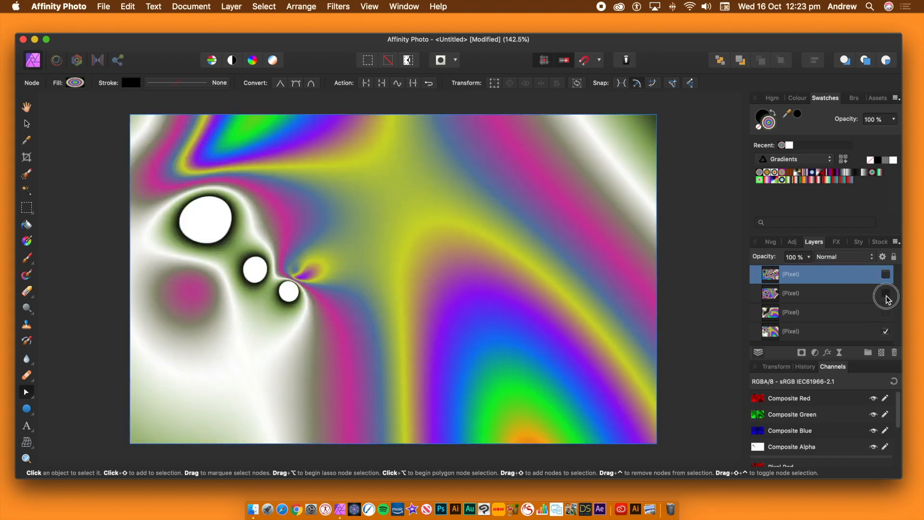
pyautogui.click(886, 294)
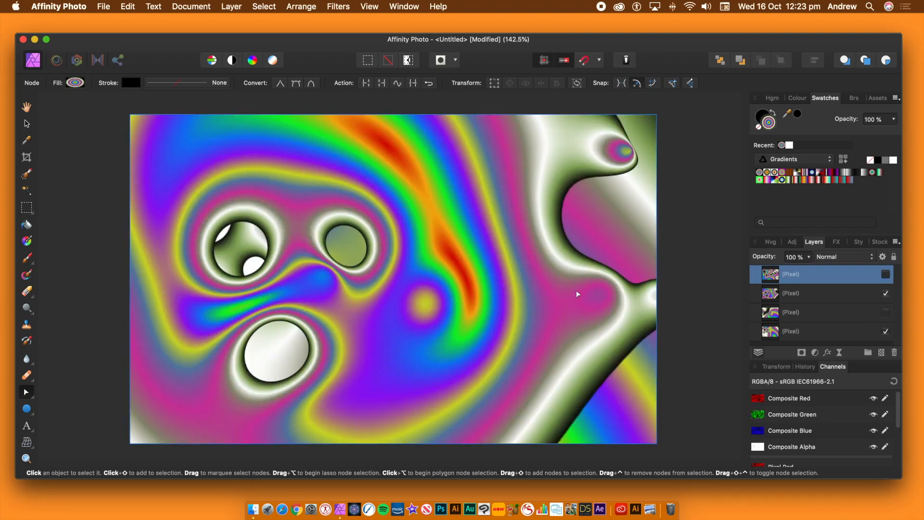
pyautogui.click(886, 274)
pyautogui.click(886, 312)
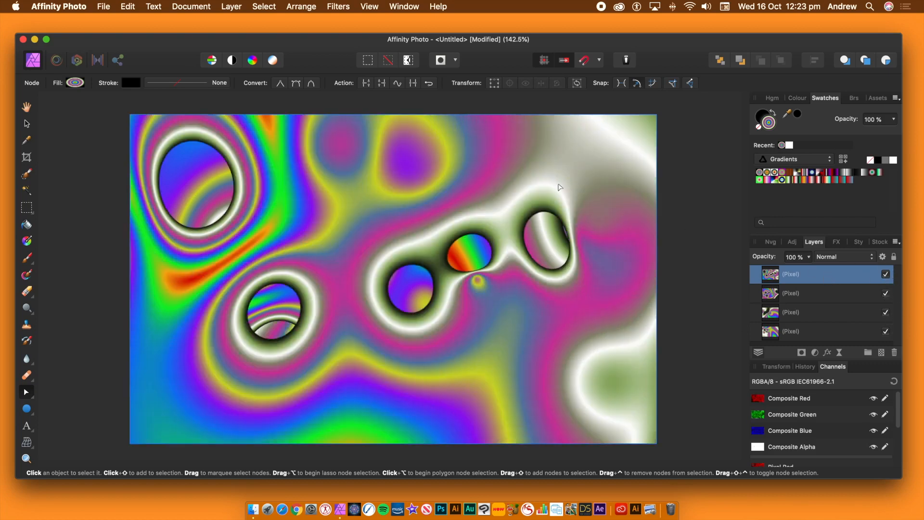
# Step: Draw a large circle with the Ellipse Tool in the middle of the canvas, filled with the concentric rainbow gradient
pyautogui.click(27, 410)
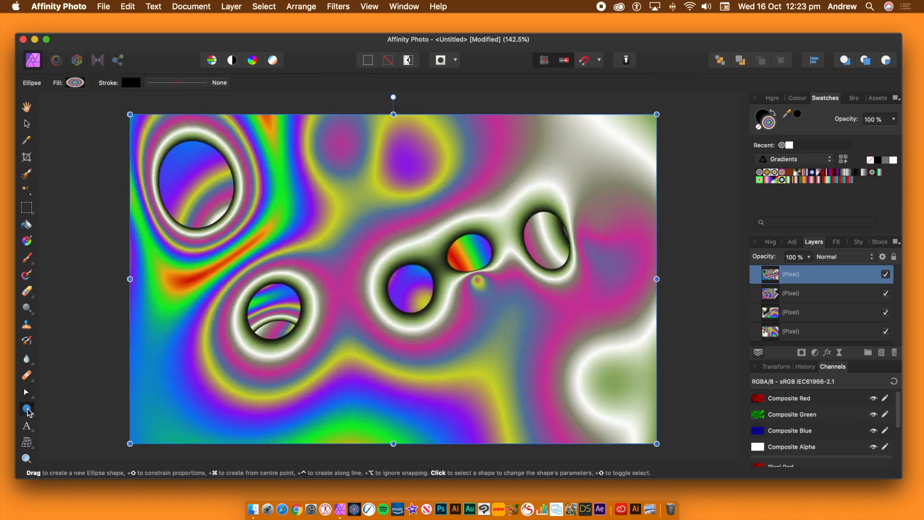
pyautogui.click(26, 409)
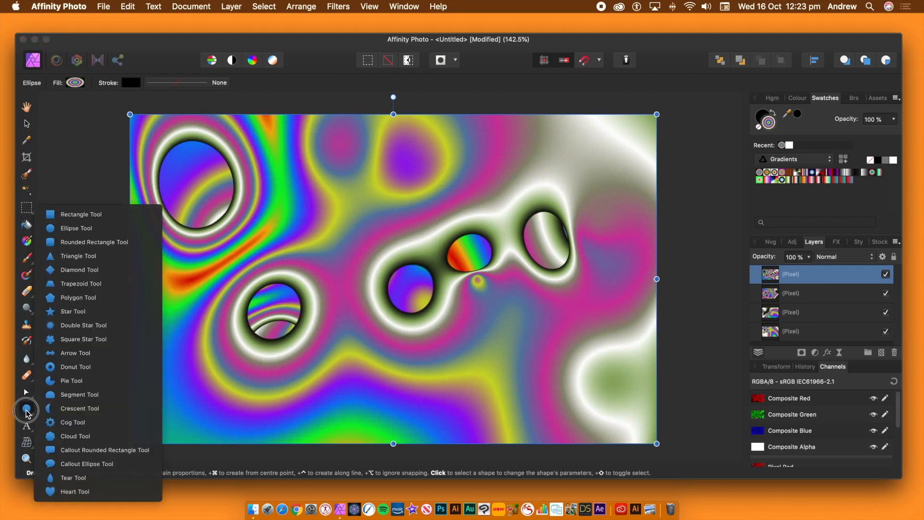
pyautogui.click(27, 412)
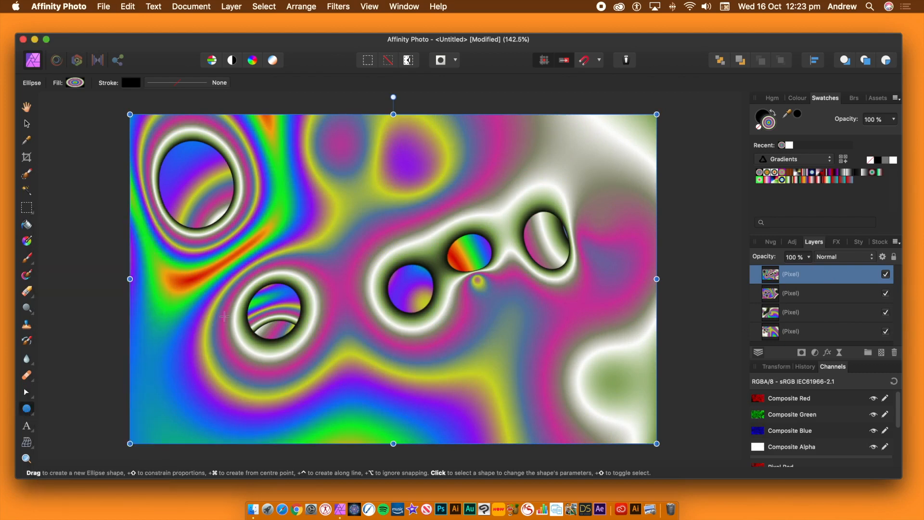
pyautogui.press('a')
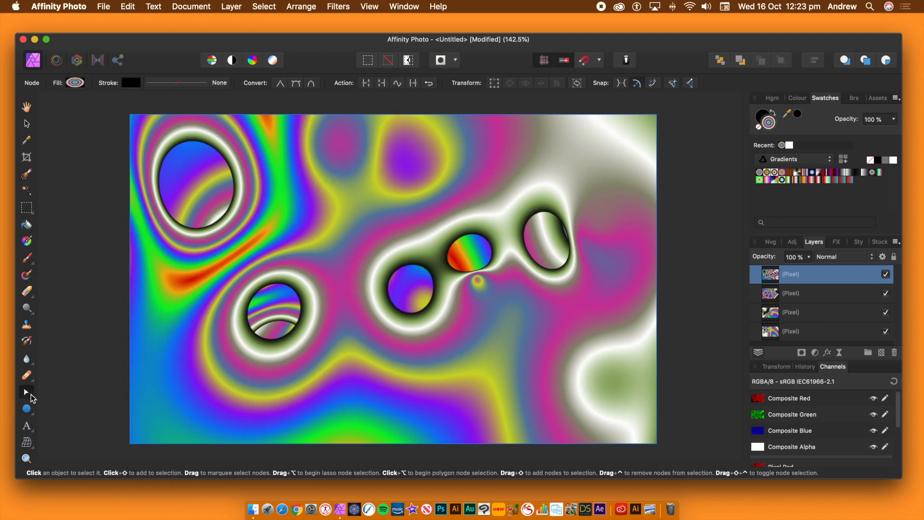
pyautogui.click(26, 408)
pyautogui.moveTo(333, 193); pyautogui.dragTo(512, 374)
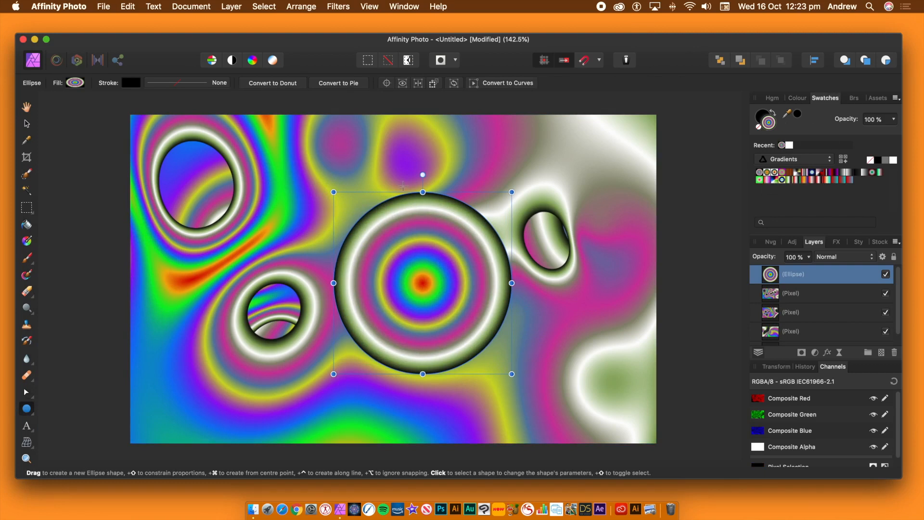
# Step: Start the Deform filter on the circle with Similarity constraints and a before/after split running through the circle's middle
pyautogui.click(338, 7)
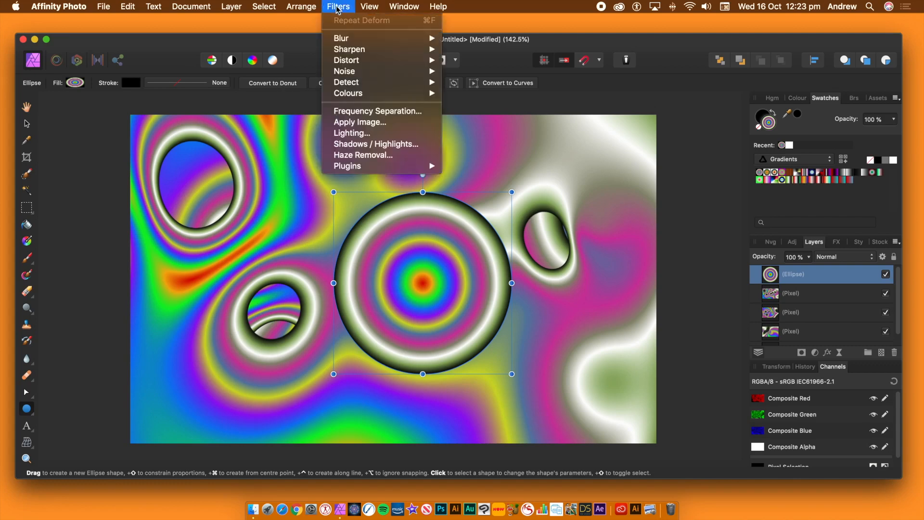
pyautogui.moveTo(348, 61)
pyautogui.click(457, 63)
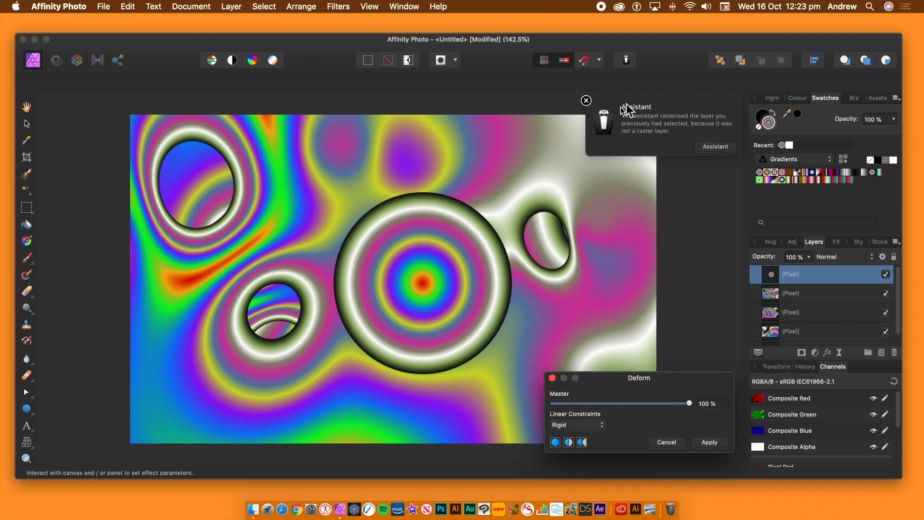
pyautogui.moveTo(640, 378); pyautogui.dragTo(642, 239)
pyautogui.click(577, 287)
pyautogui.click(576, 296)
pyautogui.click(568, 304)
pyautogui.moveTo(668, 367); pyautogui.dragTo(399, 337)
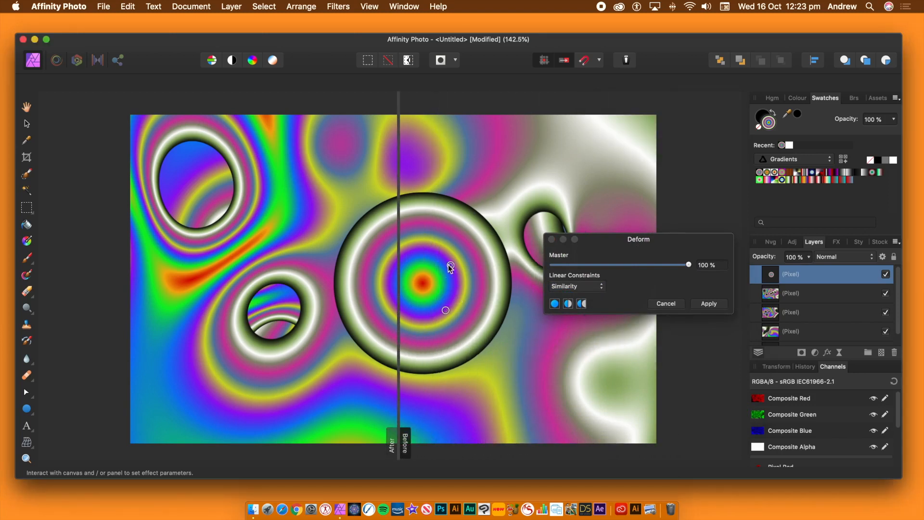
# Step: Pull five deform handles from the circle's rings on the Before side out across the left half of the canvas
pyautogui.moveTo(450, 265); pyautogui.dragTo(336, 128)
pyautogui.moveTo(474, 272); pyautogui.dragTo(298, 362)
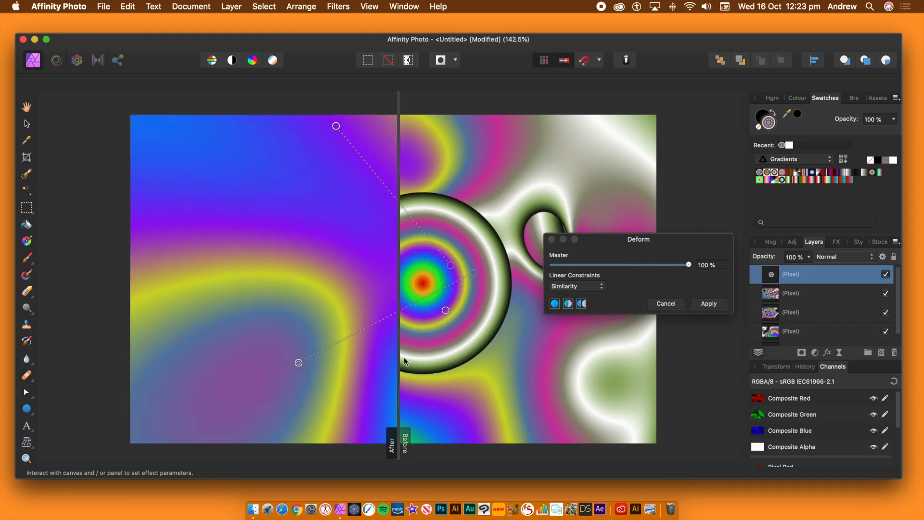
pyautogui.moveTo(444, 343); pyautogui.dragTo(353, 288)
pyautogui.moveTo(436, 283); pyautogui.dragTo(318, 280)
pyautogui.moveTo(422, 251); pyautogui.dragTo(256, 164)
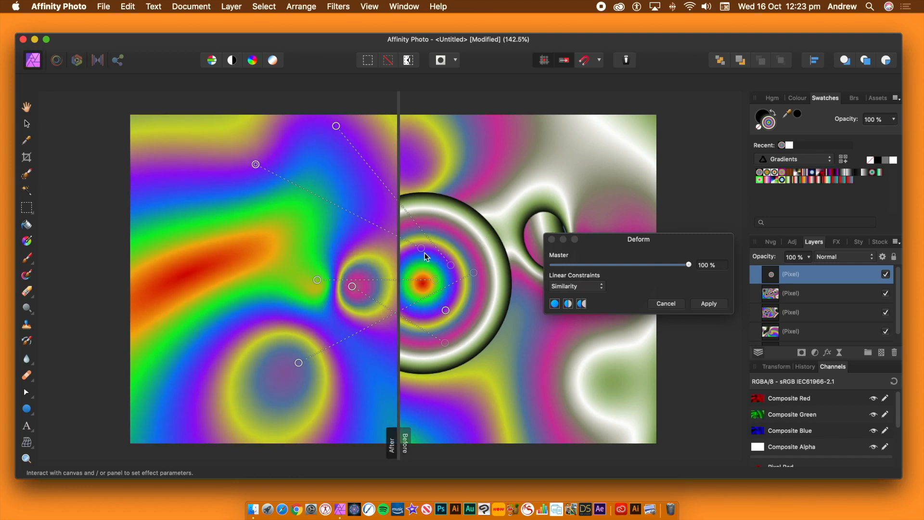
# Step: Stretch two deform handles to the canvas's right side and add two short-moved handles near the split line
pyautogui.moveTo(399, 294)
pyautogui.mouseDown()
pyautogui.moveTo(679, 327)
pyautogui.moveTo(413, 299)
pyautogui.mouseUp()
pyautogui.click(432, 354)
pyautogui.moveTo(432, 355); pyautogui.dragTo(634, 207)
pyautogui.moveTo(359, 262); pyautogui.dragTo(620, 357)
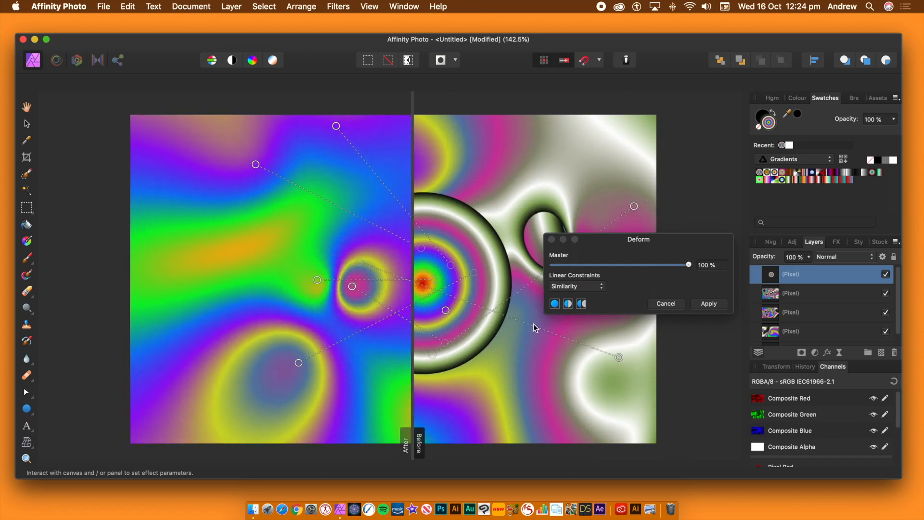
pyautogui.moveTo(375, 248); pyautogui.dragTo(385, 246)
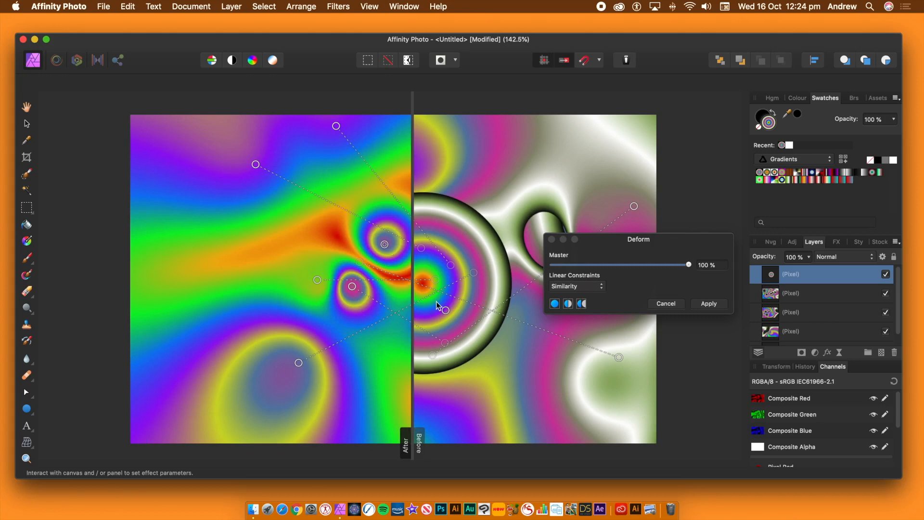
pyautogui.moveTo(403, 343); pyautogui.dragTo(394, 337)
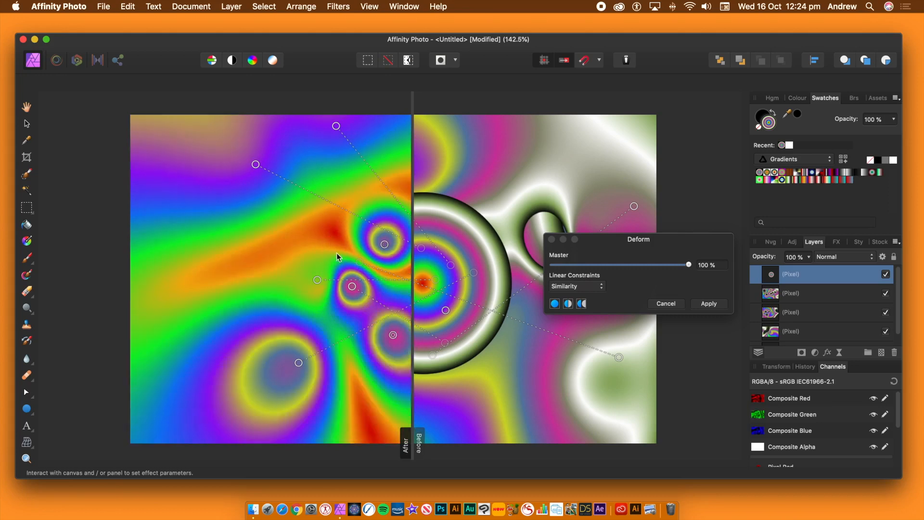
# Step: Undo a trial handle left of centre, add two handles among the central swirls and pull the lower one leftward
pyautogui.click(313, 260)
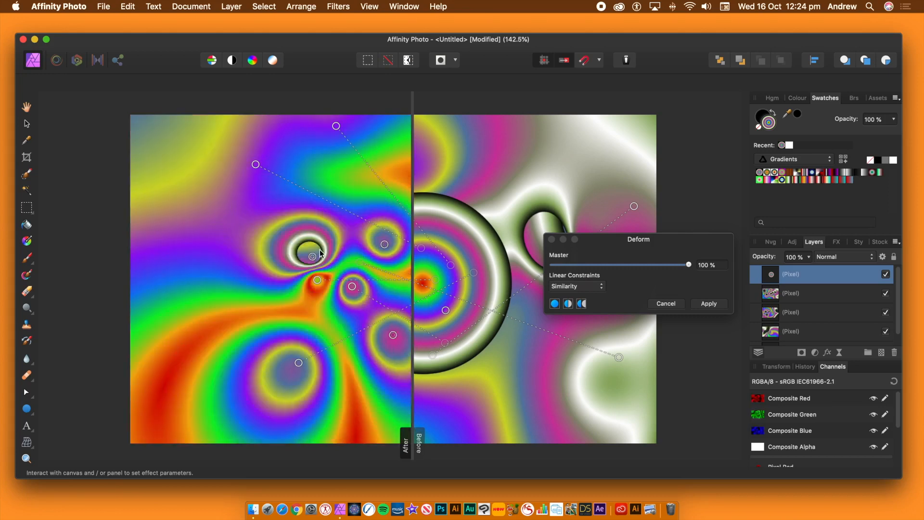
pyautogui.press('super+z')
pyautogui.click(378, 271)
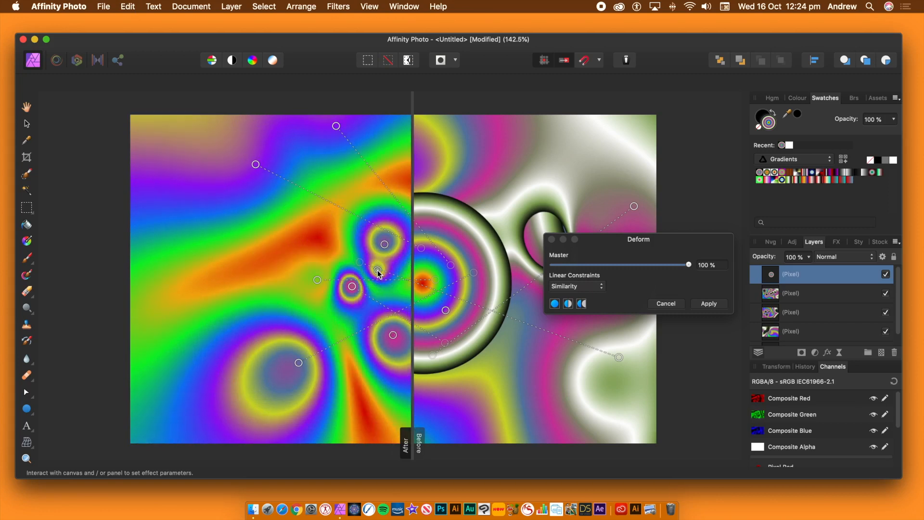
pyautogui.click(359, 313)
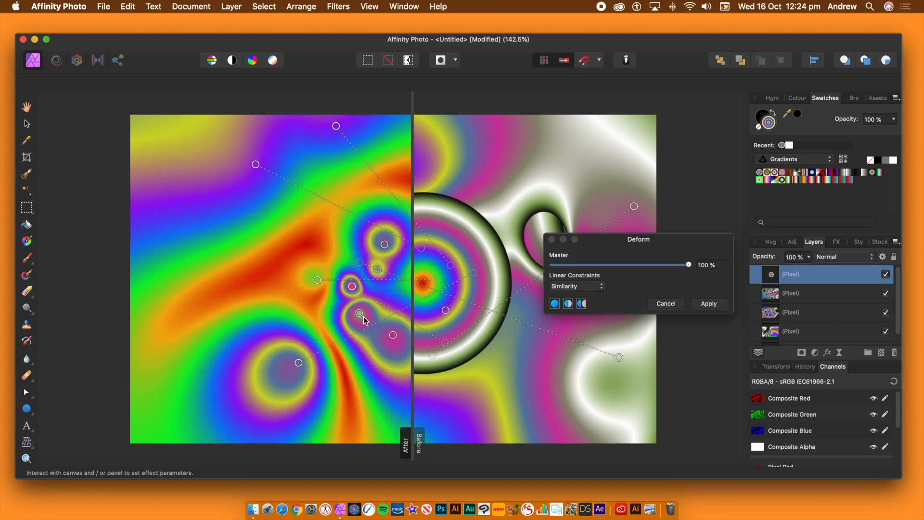
pyautogui.moveTo(363, 316); pyautogui.dragTo(306, 304)
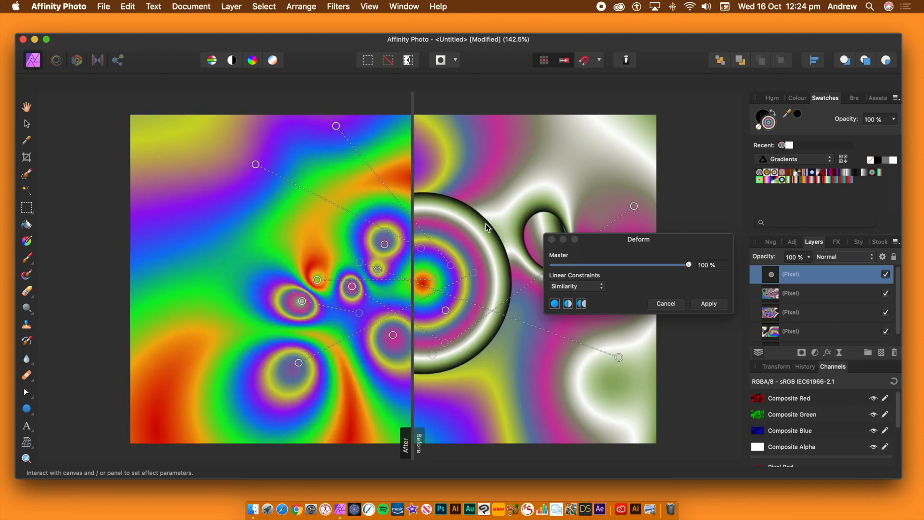
# Step: Check the wider After preview with the Deform dialog moved aside, and pull three handles from around the circle's outer edge into the left half
pyautogui.moveTo(412, 272); pyautogui.dragTo(717, 251)
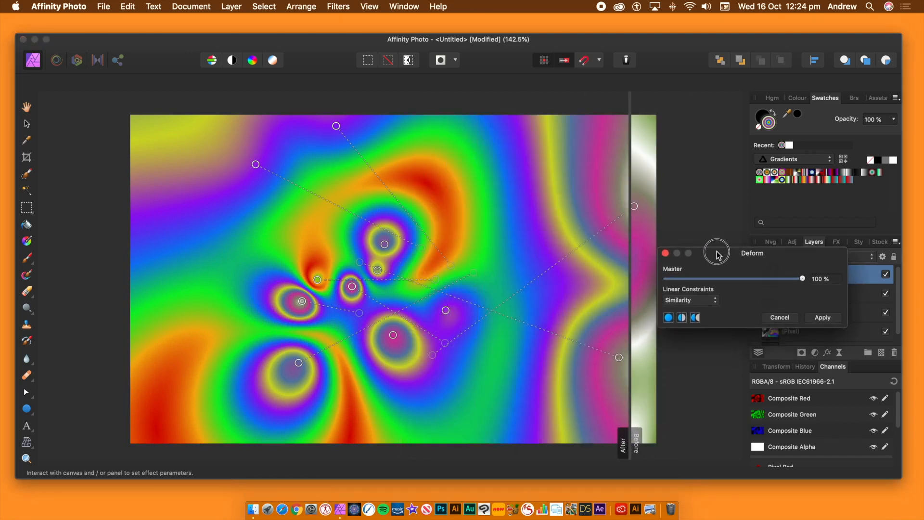
pyautogui.moveTo(632, 237); pyautogui.dragTo(403, 240)
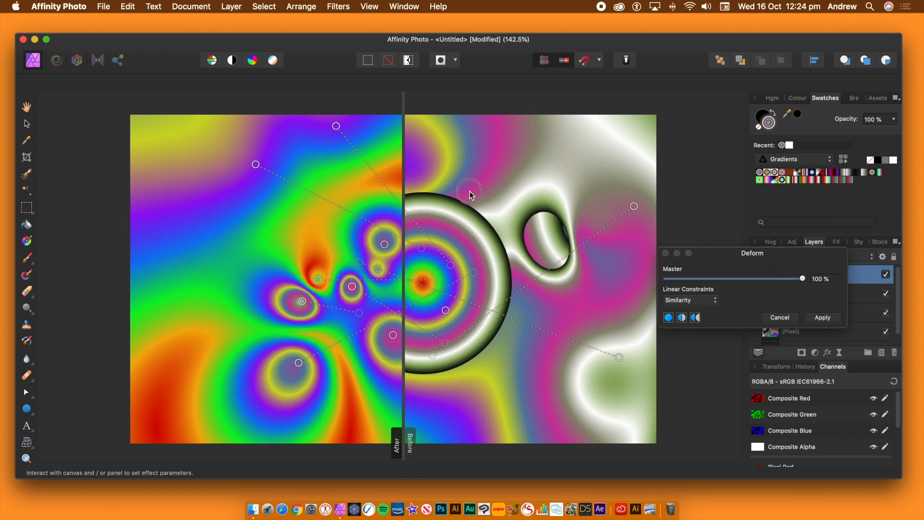
pyautogui.moveTo(470, 192); pyautogui.dragTo(354, 207)
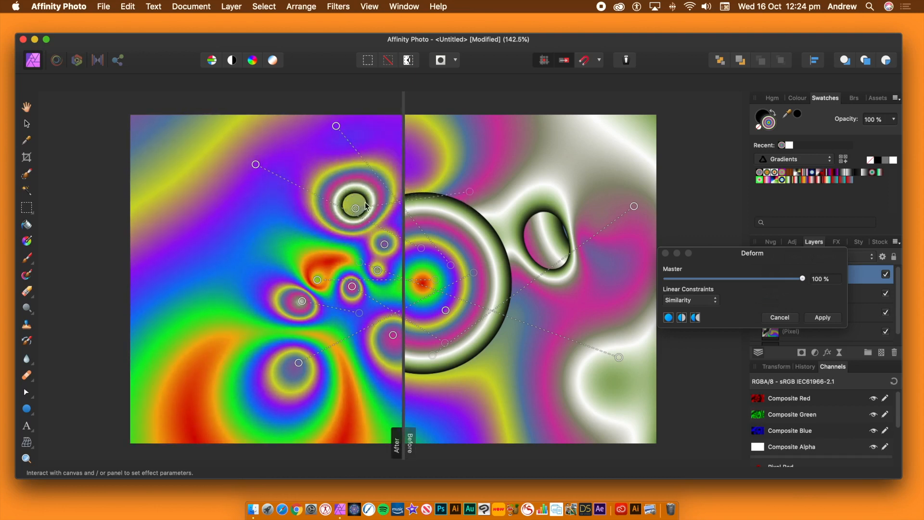
pyautogui.moveTo(504, 198); pyautogui.dragTo(245, 275)
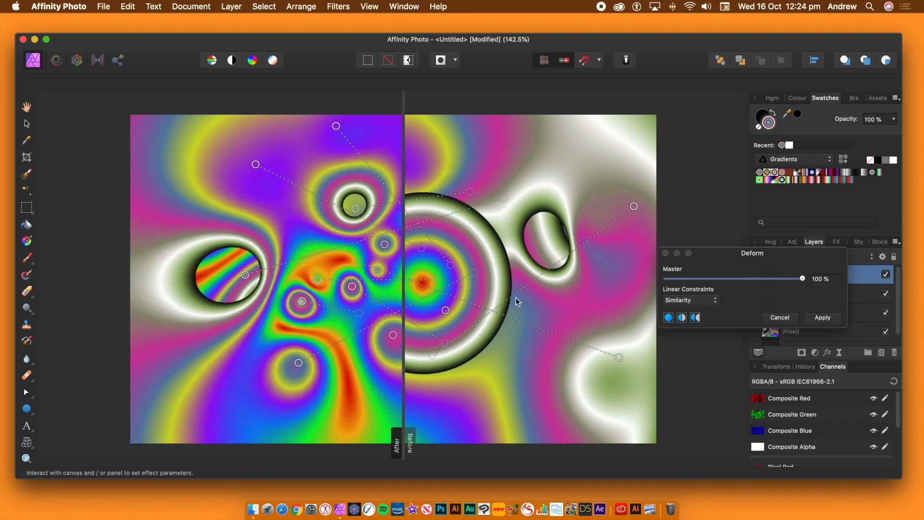
pyautogui.moveTo(526, 306); pyautogui.dragTo(254, 217)
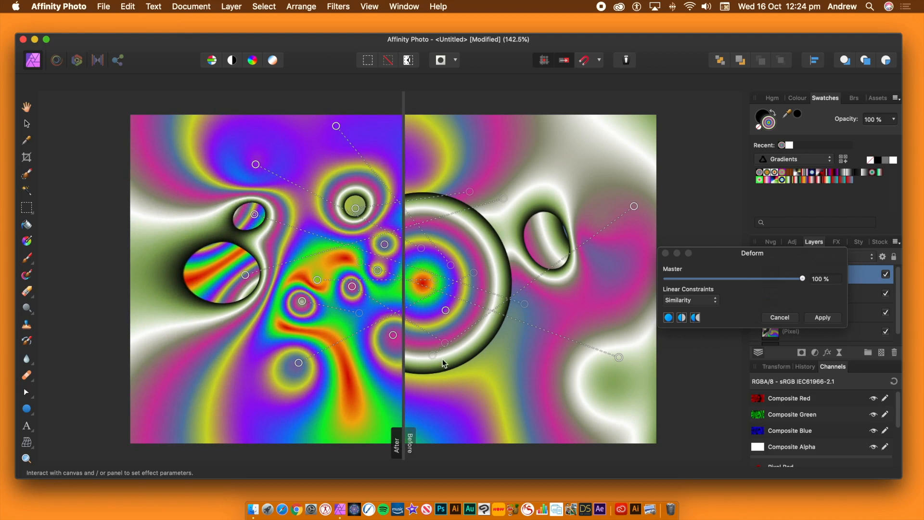
# Step: Pull four more handles from below, beside and above the circle into the left half to form small dark-rimmed holes
pyautogui.moveTo(451, 384); pyautogui.dragTo(367, 388)
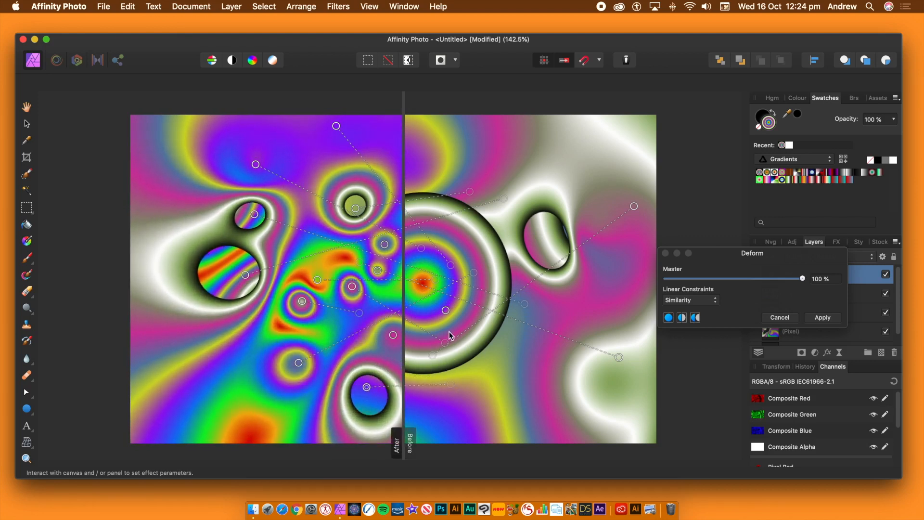
pyautogui.moveTo(497, 357); pyautogui.dragTo(311, 227)
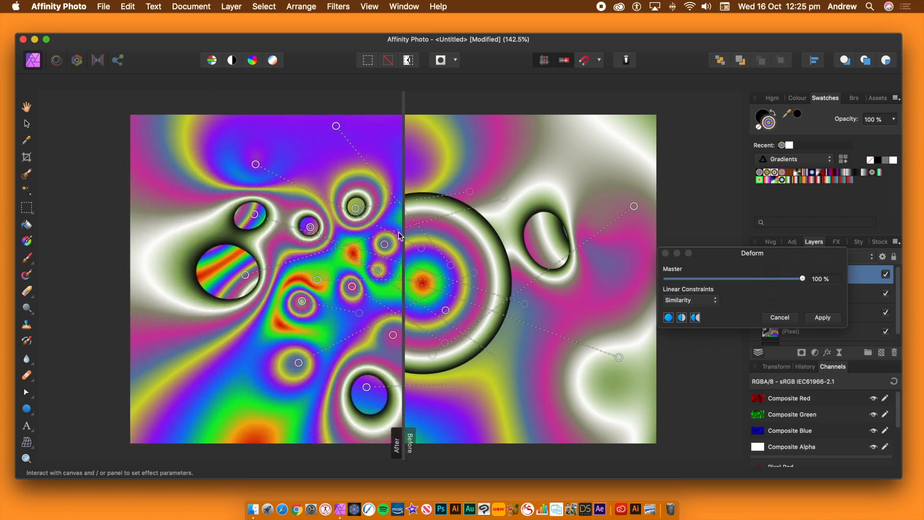
pyautogui.moveTo(550, 153); pyautogui.dragTo(306, 170)
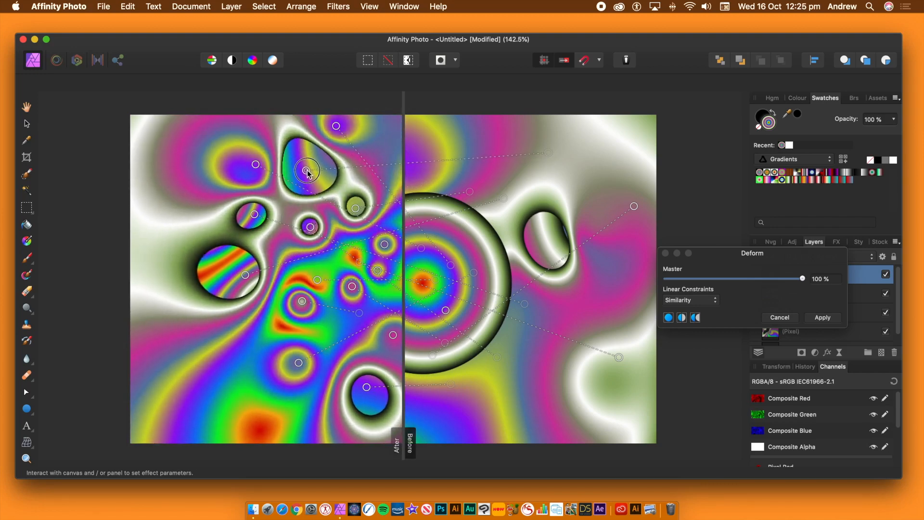
pyautogui.moveTo(473, 128); pyautogui.dragTo(318, 336)
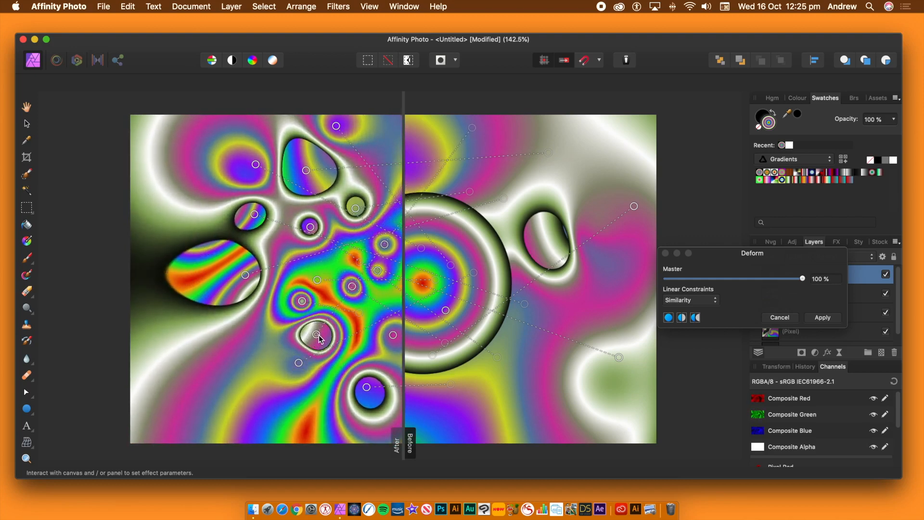
# Step: Pull a handle from the image's lower left to its right side to open a large hole, extending the After preview over the canvas
pyautogui.moveTo(406, 254)
pyautogui.mouseDown()
pyautogui.moveTo(664, 252)
pyautogui.moveTo(411, 259)
pyautogui.mouseUp()
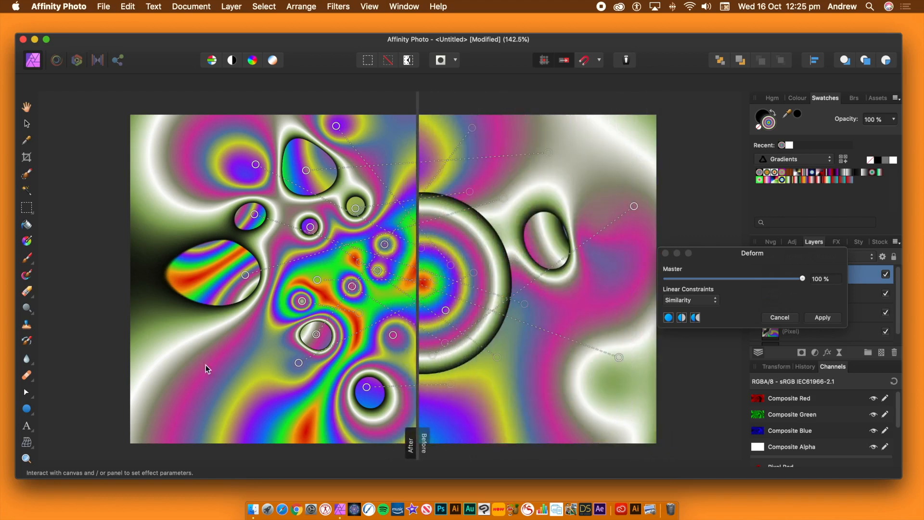
pyautogui.moveTo(279, 400); pyautogui.dragTo(597, 291)
pyautogui.moveTo(418, 260); pyautogui.dragTo(663, 270)
pyautogui.moveTo(598, 290); pyautogui.dragTo(539, 290)
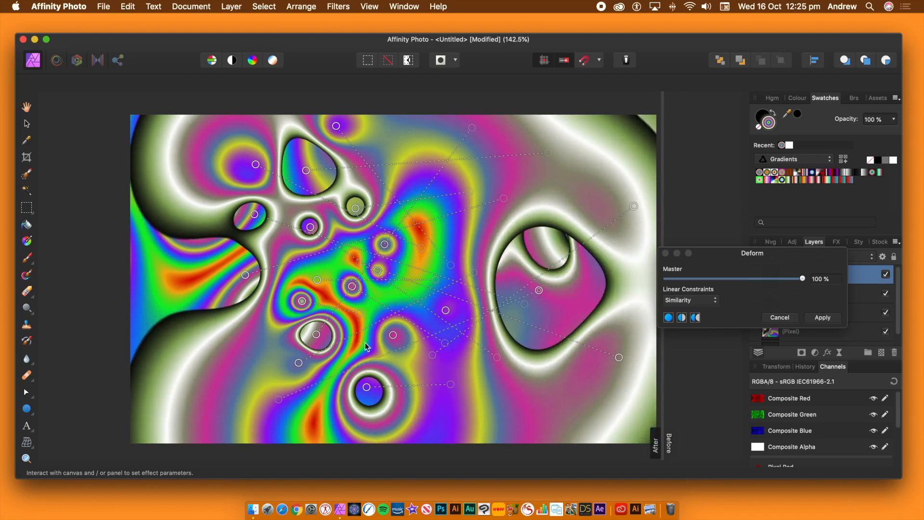
# Step: Move the handle of the large left-hand hole past the canvas's left edge and apply the Deform filter
pyautogui.moveTo(245, 277); pyautogui.dragTo(4, 275)
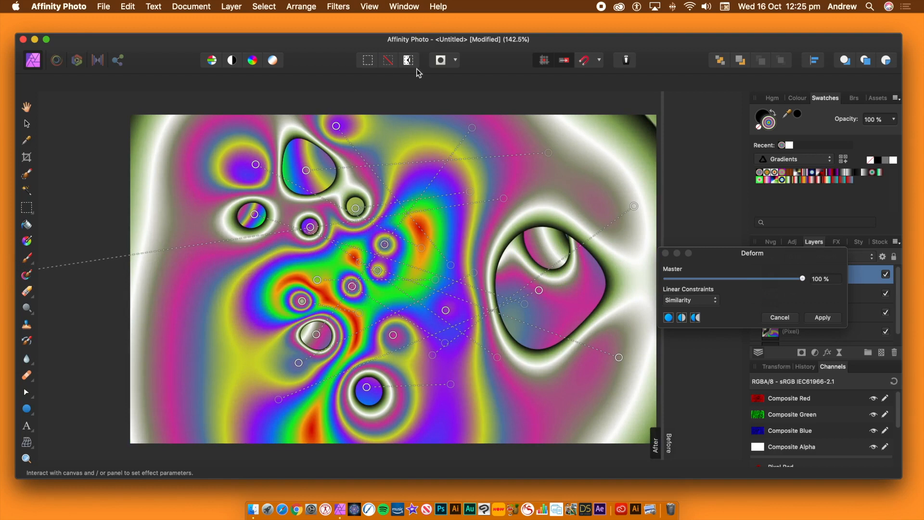
pyautogui.click(823, 317)
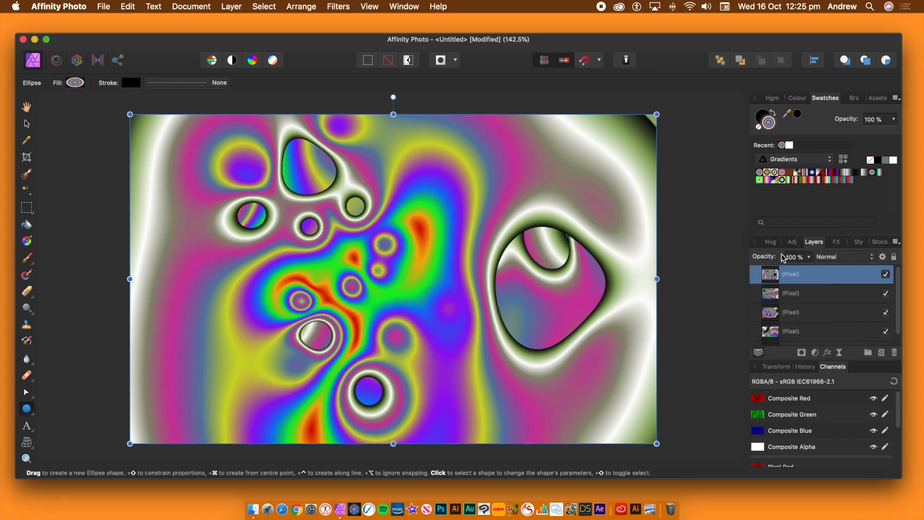
# Step: Preview the available blend modes on the deformed top layer and leave it set to Normal
pyautogui.click(842, 260)
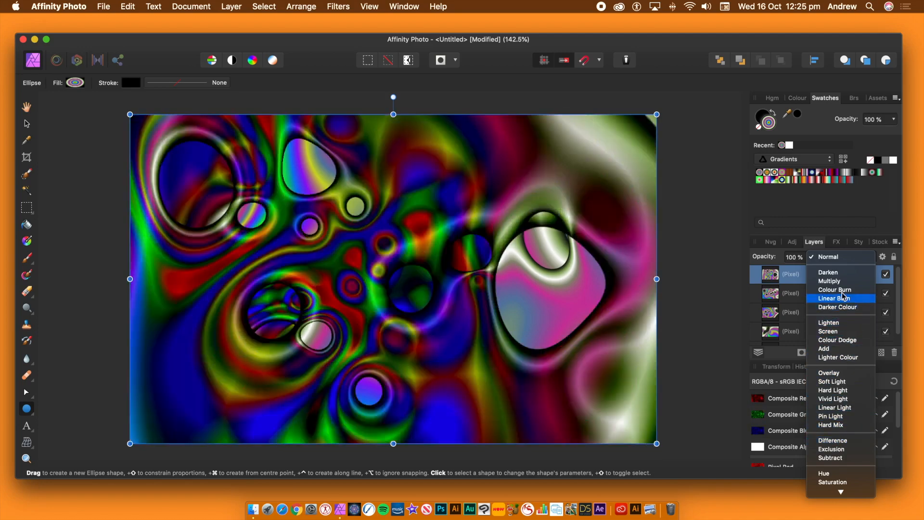
pyautogui.click(840, 259)
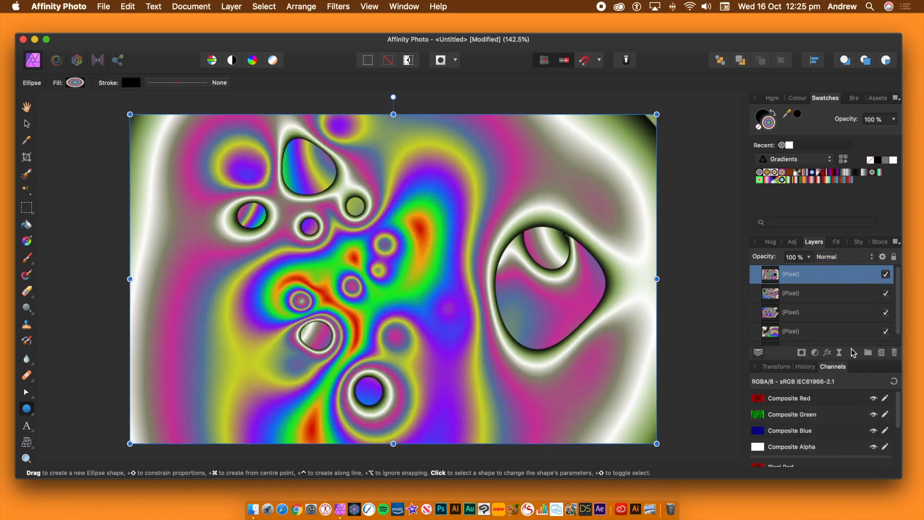
# Step: Look through the layer effects, including Outer Glow and Outer Shadow, and the Blur filters for the top layer without applying any
pyautogui.click(830, 354)
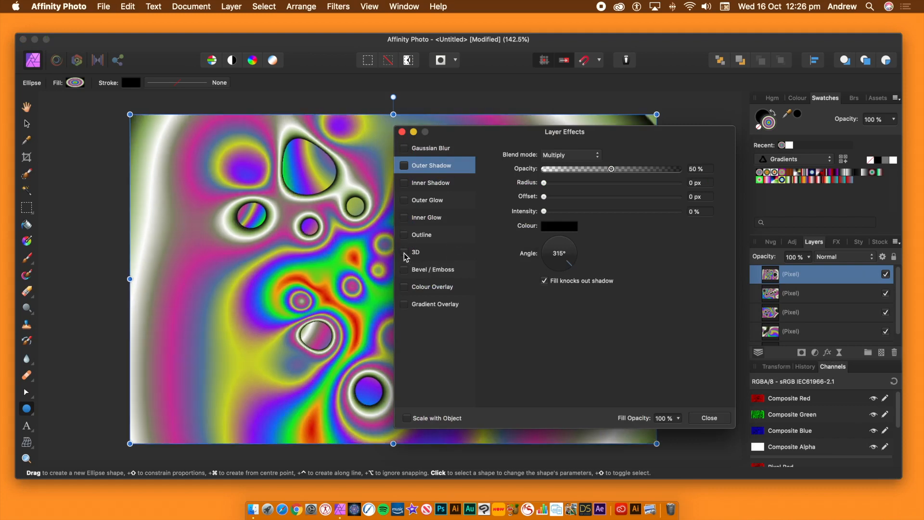
pyautogui.click(404, 201)
pyautogui.click(405, 166)
pyautogui.click(709, 417)
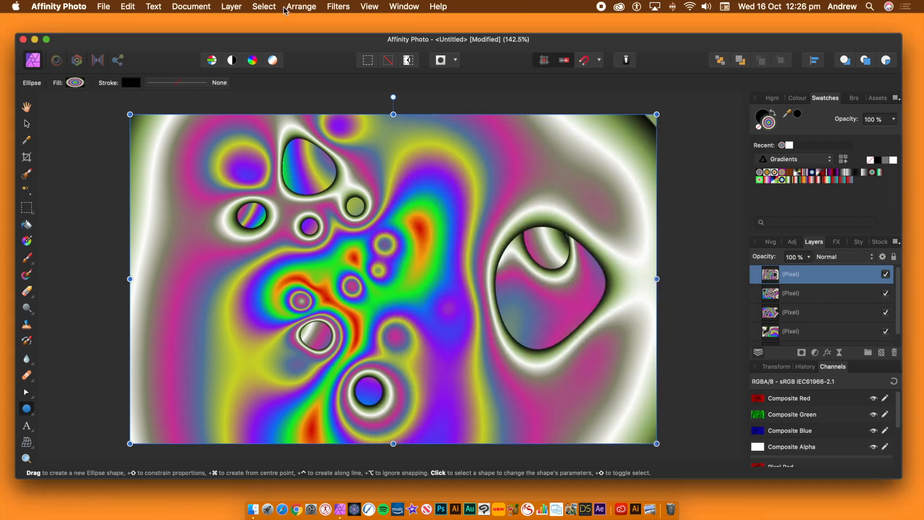
pyautogui.click(337, 7)
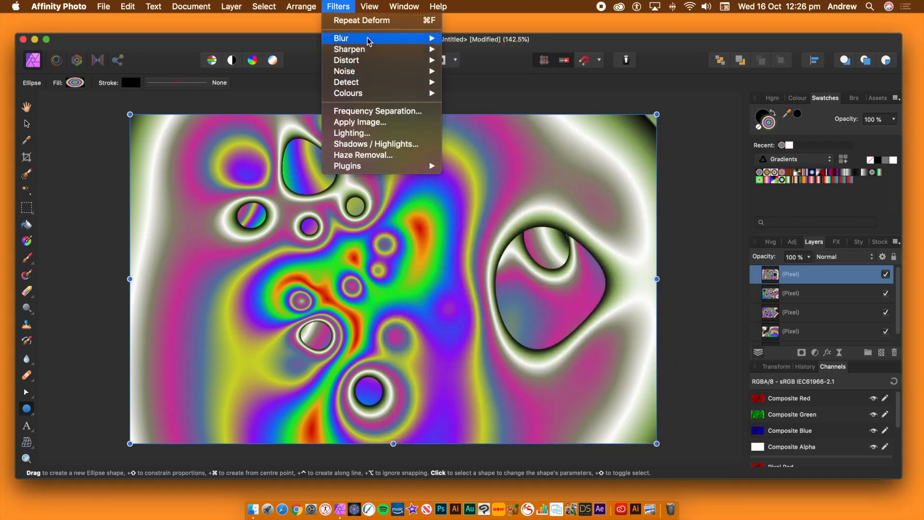
pyautogui.moveTo(374, 40)
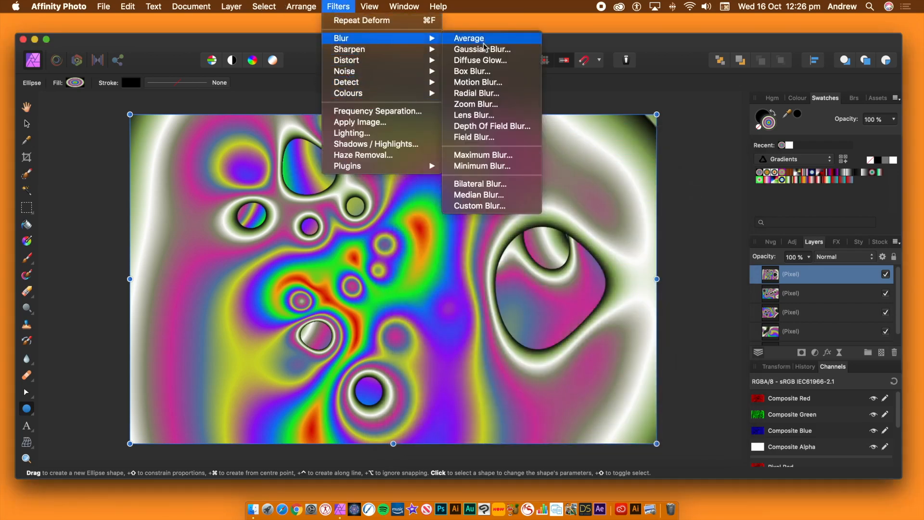
pyautogui.click(586, 39)
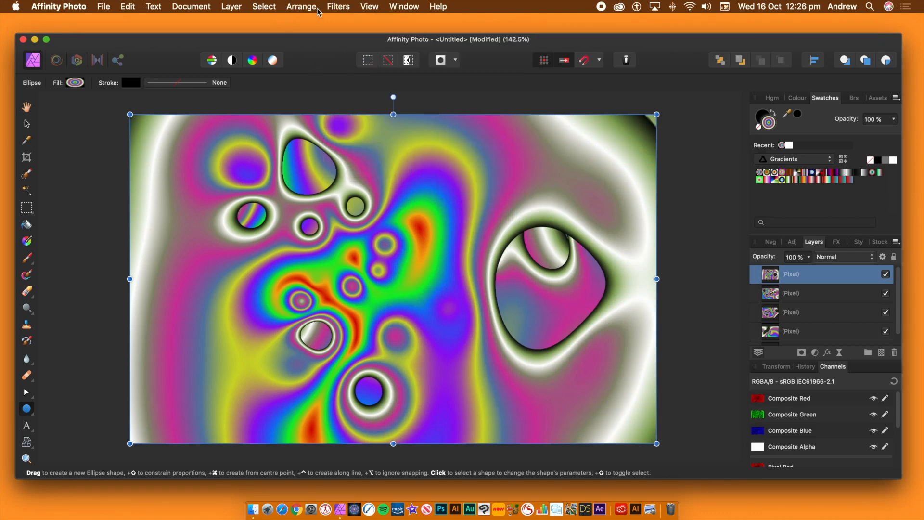
# Step: Start the Mirror distortion filter on the top pixel layer with 18 mirrors and shift the mirror centre away from the canvas's middle
pyautogui.click(333, 10)
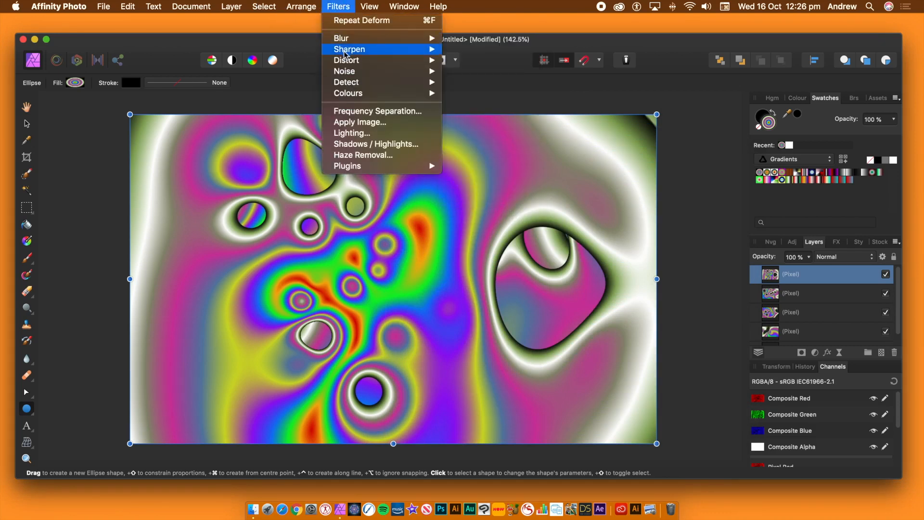
pyautogui.moveTo(353, 63)
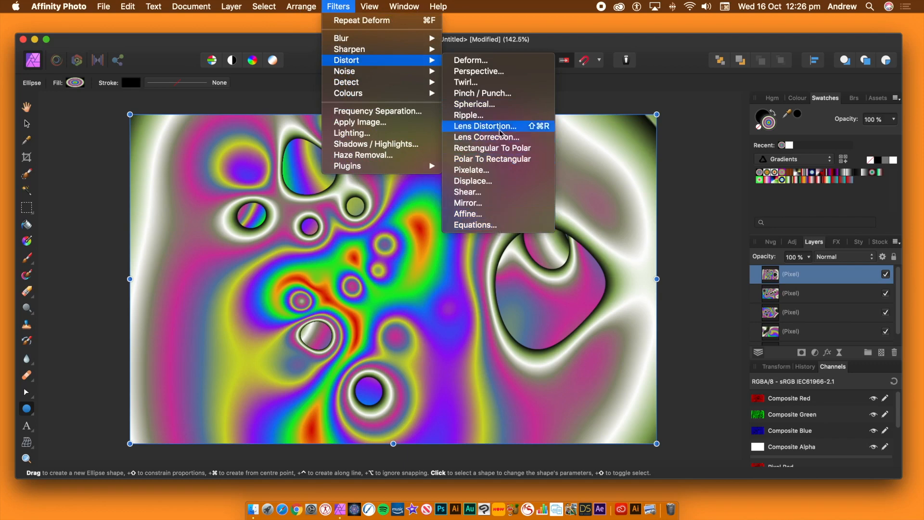
pyautogui.click(484, 202)
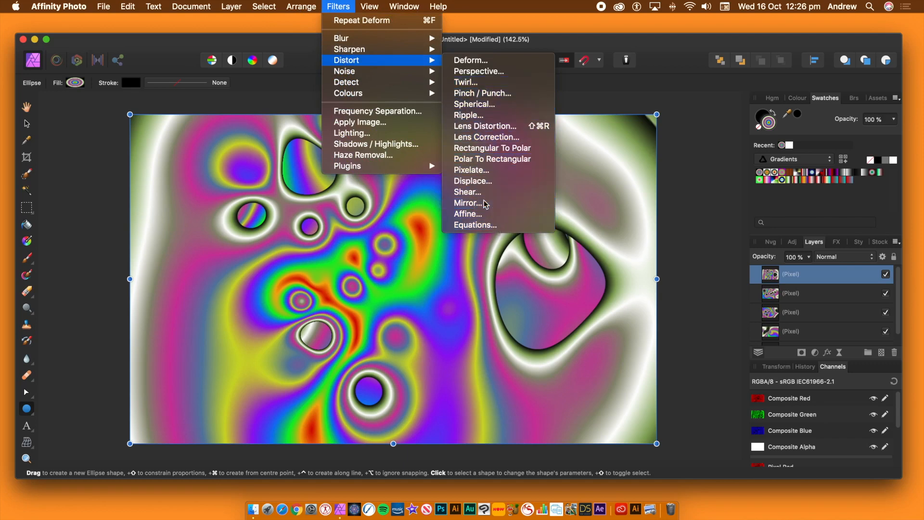
pyautogui.moveTo(576, 379); pyautogui.dragTo(676, 380)
pyautogui.moveTo(394, 278); pyautogui.dragTo(459, 312)
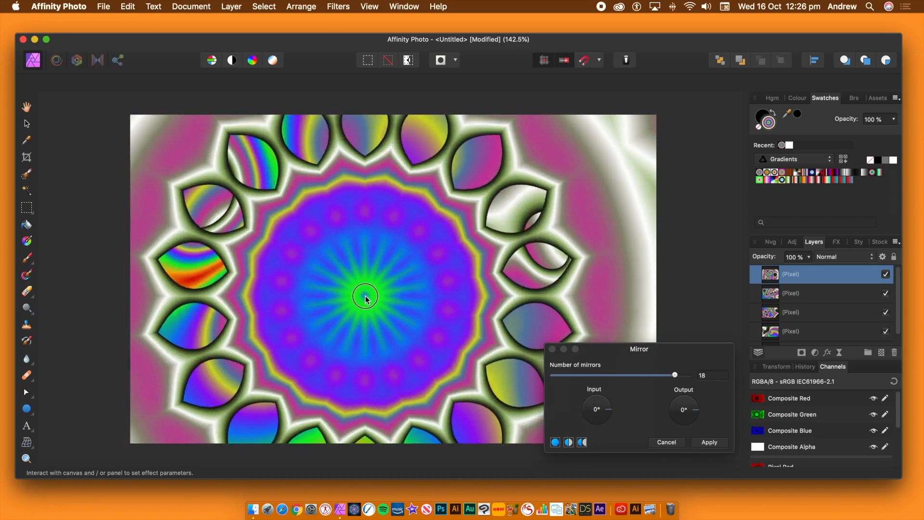
# Step: Set the mirror's input angle to 180° and move its centre to just right of the canvas's middle
pyautogui.moveTo(610, 411); pyautogui.dragTo(580, 413)
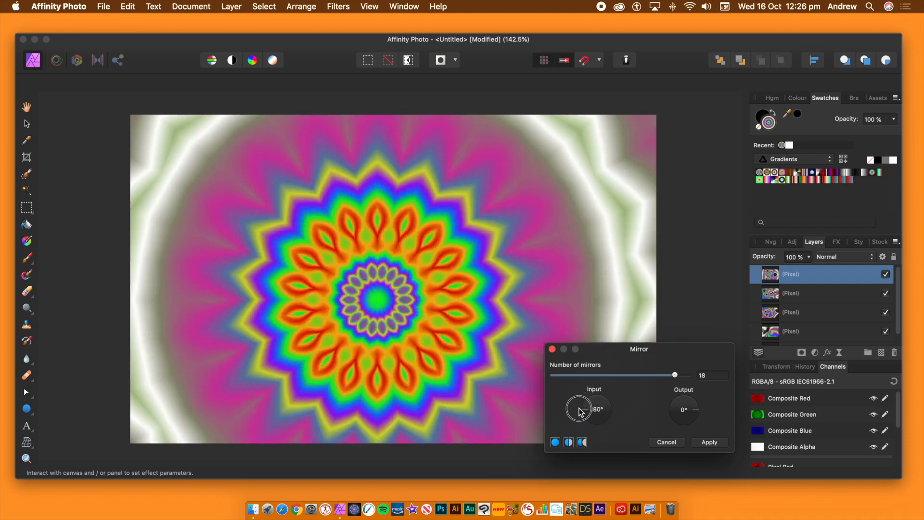
pyautogui.moveTo(384, 299); pyautogui.dragTo(393, 283)
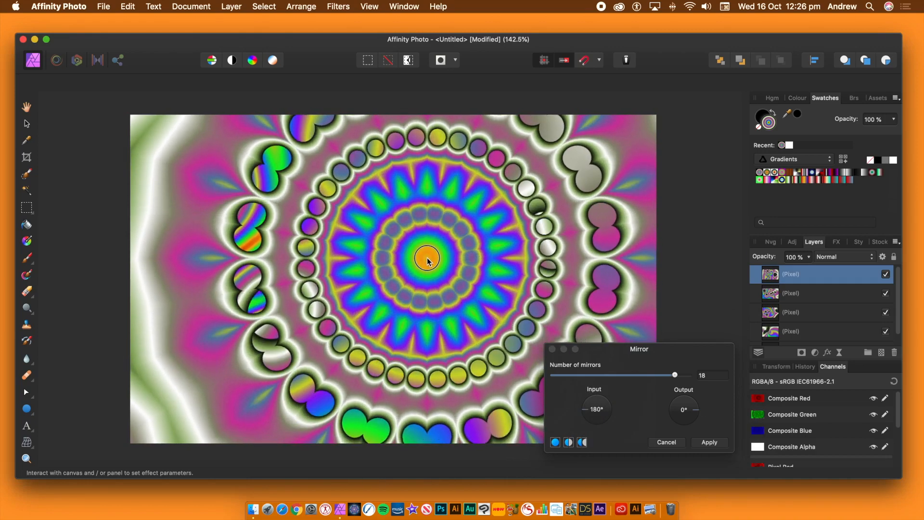
pyautogui.moveTo(427, 259); pyautogui.dragTo(426, 301)
# Step: Set the mirror's input angle to 315°, fine-tune its centre for a ring of dark-edged petals, and apply the filter
pyautogui.moveTo(593, 415); pyautogui.dragTo(605, 423)
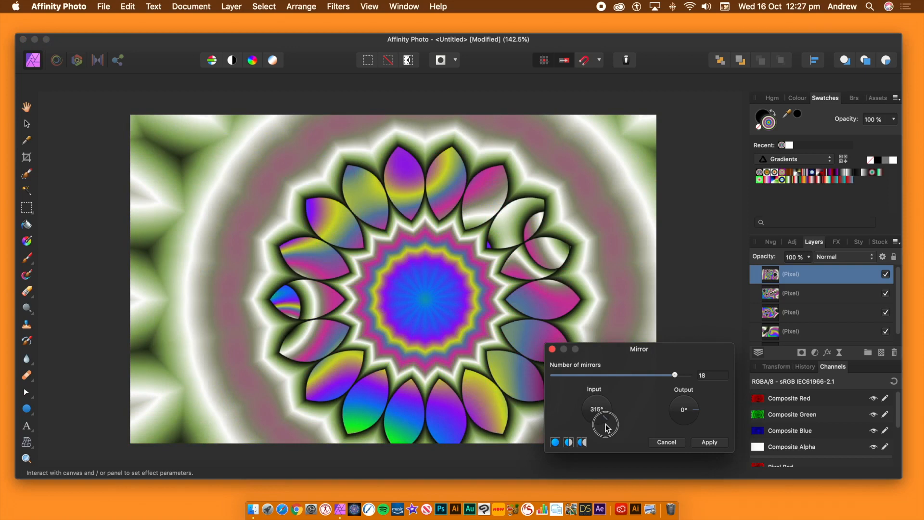
pyautogui.moveTo(429, 296)
pyautogui.mouseDown()
pyautogui.moveTo(419, 295)
pyautogui.moveTo(436, 301)
pyautogui.mouseUp()
pyautogui.click(706, 440)
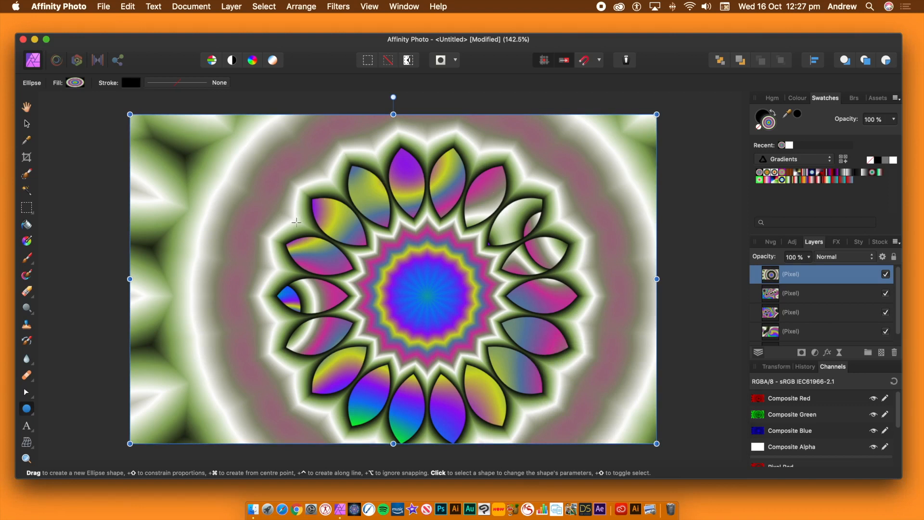
# Step: Mirror the flower pattern again with 11 mirrors at a 315° input angle, centred in the canvas's upper left half
pyautogui.click(335, 7)
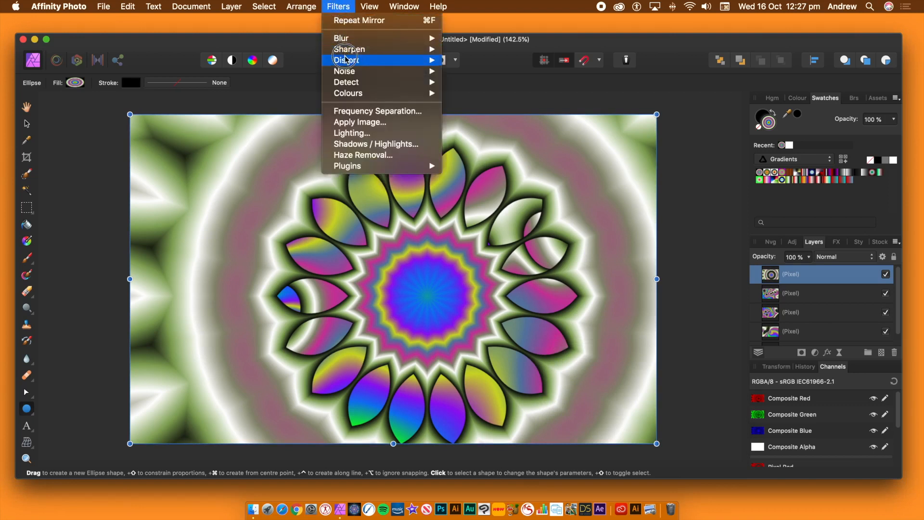
pyautogui.moveTo(366, 60)
pyautogui.click(465, 203)
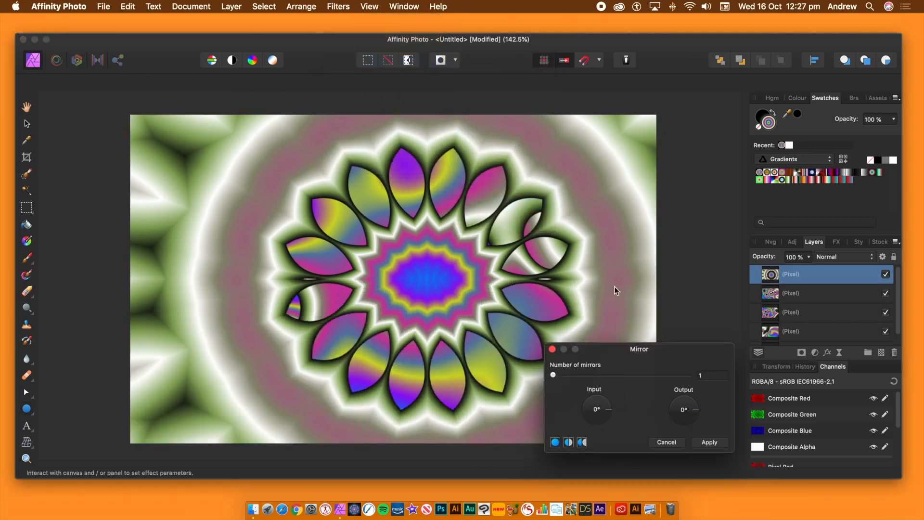
pyautogui.moveTo(553, 375); pyautogui.dragTo(624, 375)
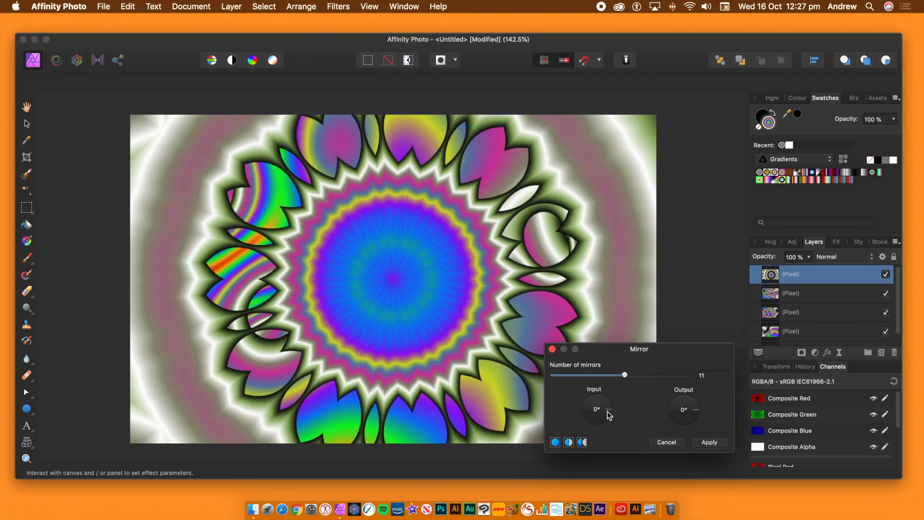
pyautogui.moveTo(609, 415); pyautogui.dragTo(605, 423)
pyautogui.moveTo(371, 267); pyautogui.dragTo(316, 256)
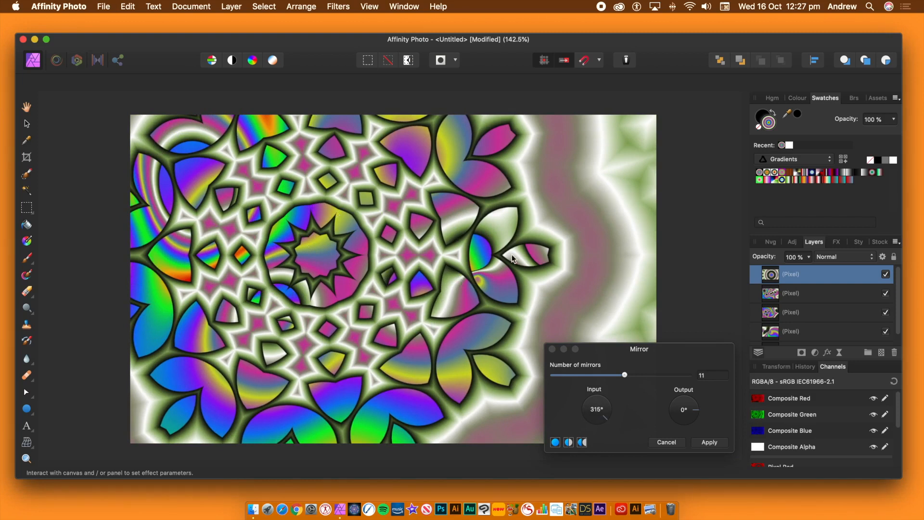
pyautogui.click(712, 444)
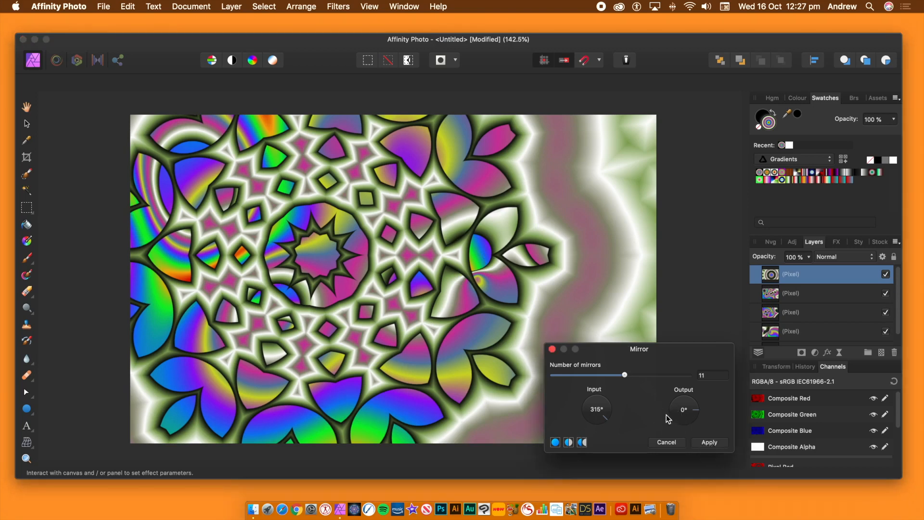
# Step: Set the second mirror to 12 mirrors at a 45° input angle, centre it slightly below left of the canvas's middle, and apply it
pyautogui.moveTo(609, 416); pyautogui.dragTo(633, 376)
pyautogui.moveTo(321, 255); pyautogui.dragTo(347, 316)
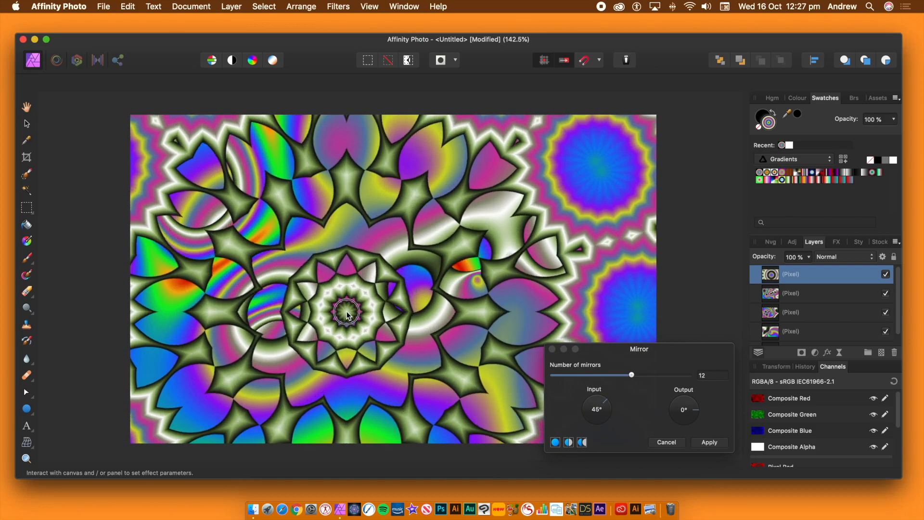
pyautogui.click(708, 442)
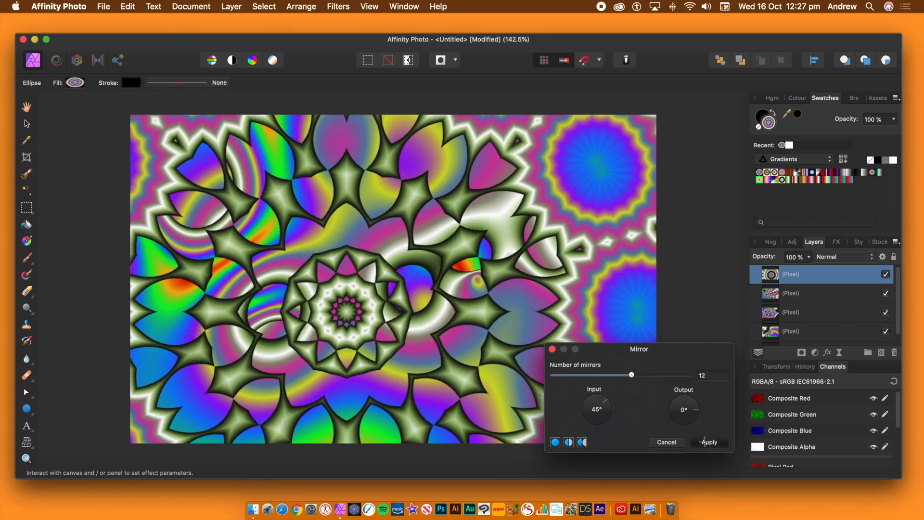